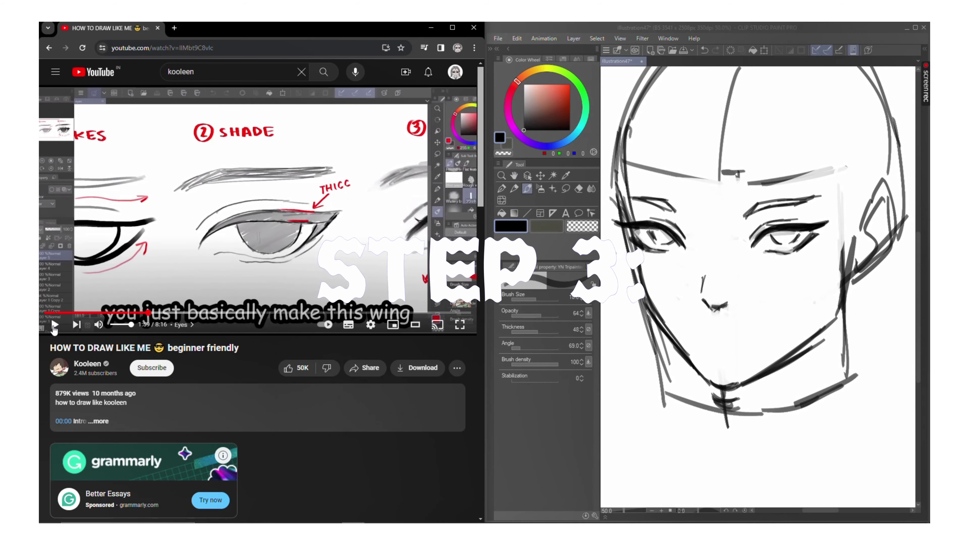
- Play the tutorial video on to the eye details, and shade the iris and add lashes to the sketched eye
left_click(55, 325)
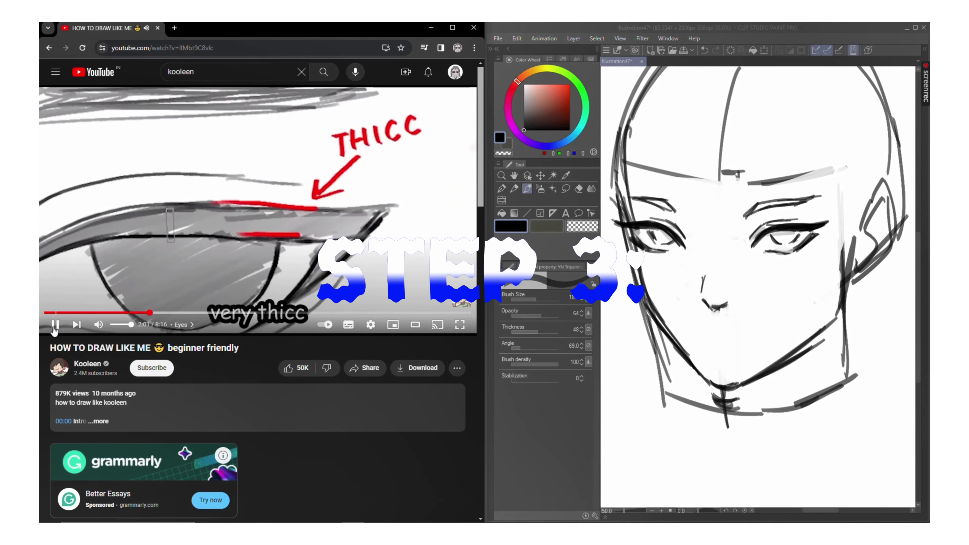
left_click(55, 325)
left_click(540, 189)
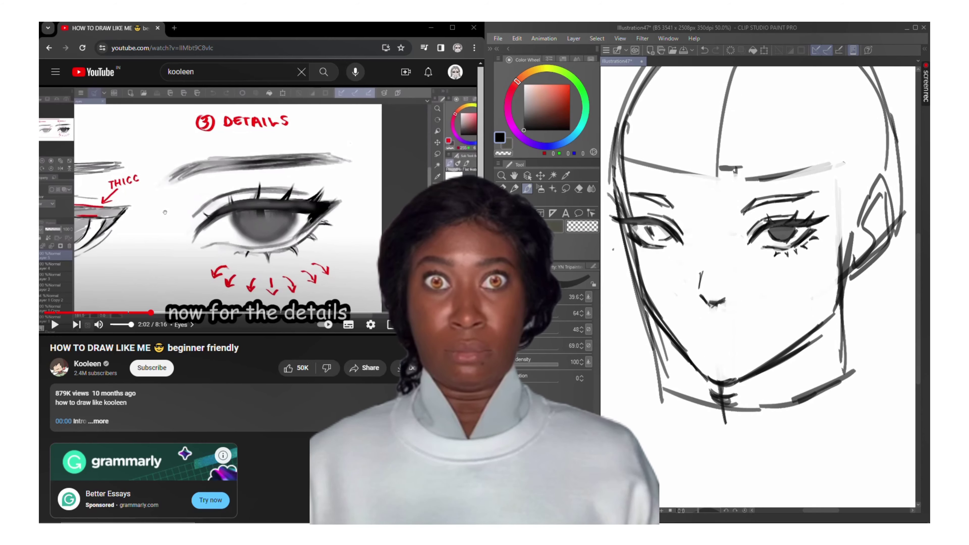
key("j")
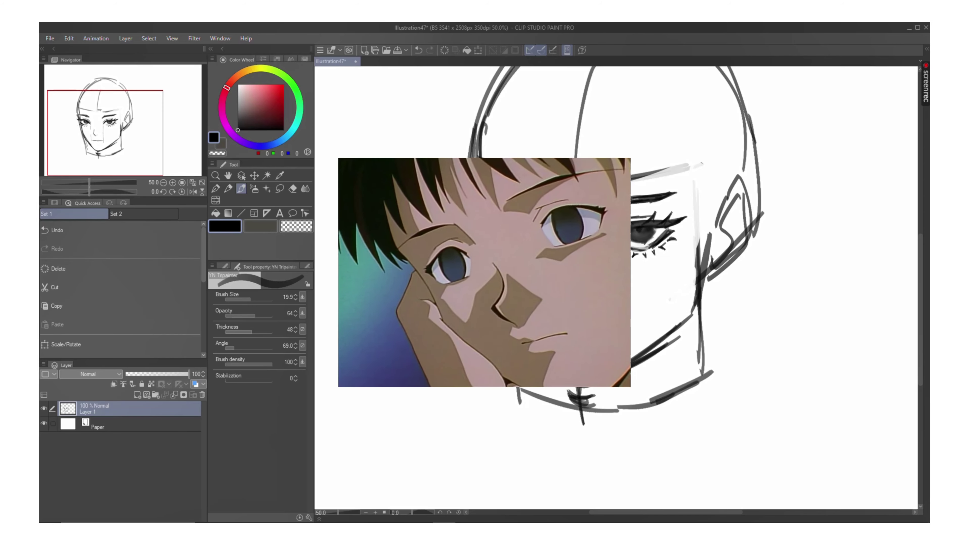
- Draw the mouth with a middle curve on the lip line and another curve below it for the lower lip
key("e")
left_click_drag(608, 346, 607, 254)
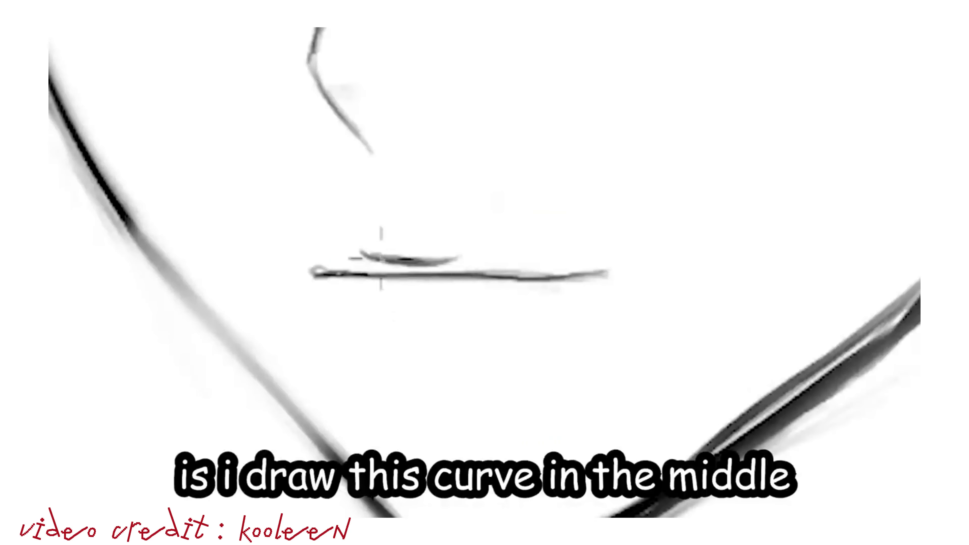
left_click_drag(573, 277, 456, 254)
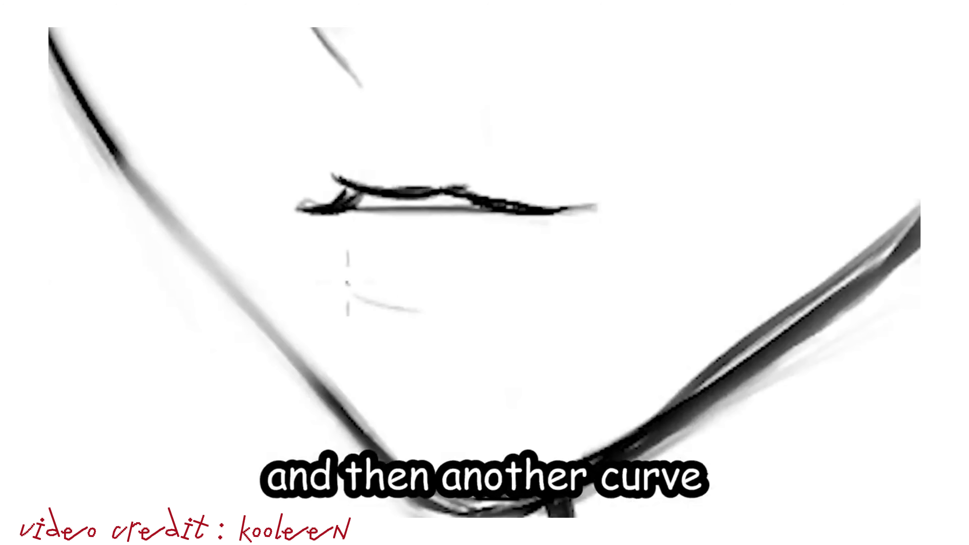
left_click_drag(538, 285, 434, 307)
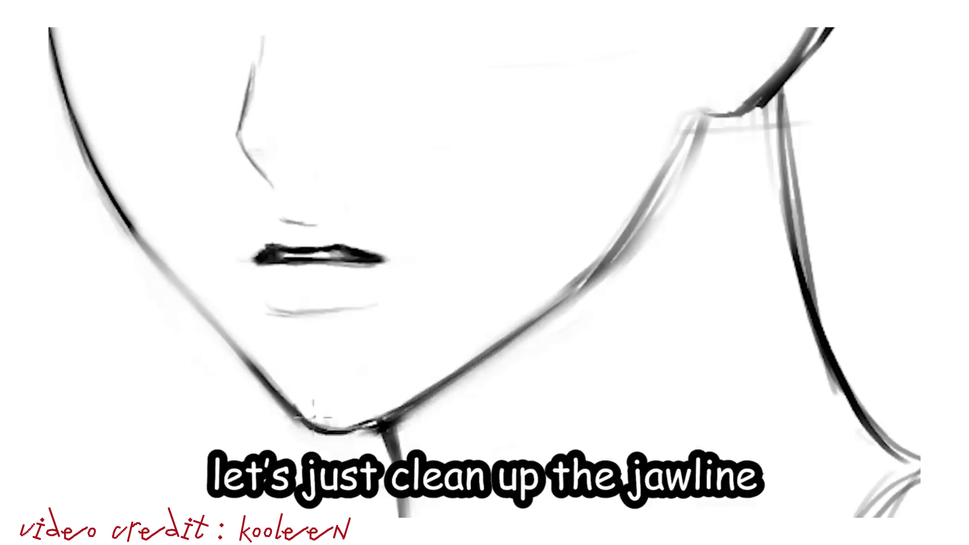
- Clean up the rough jawline and delete the horizontal guideline across the forehead
mouse_move(302, 413)
left_mouse_down()
mouse_move(393, 412)
mouse_move(549, 321)
left_mouse_up()
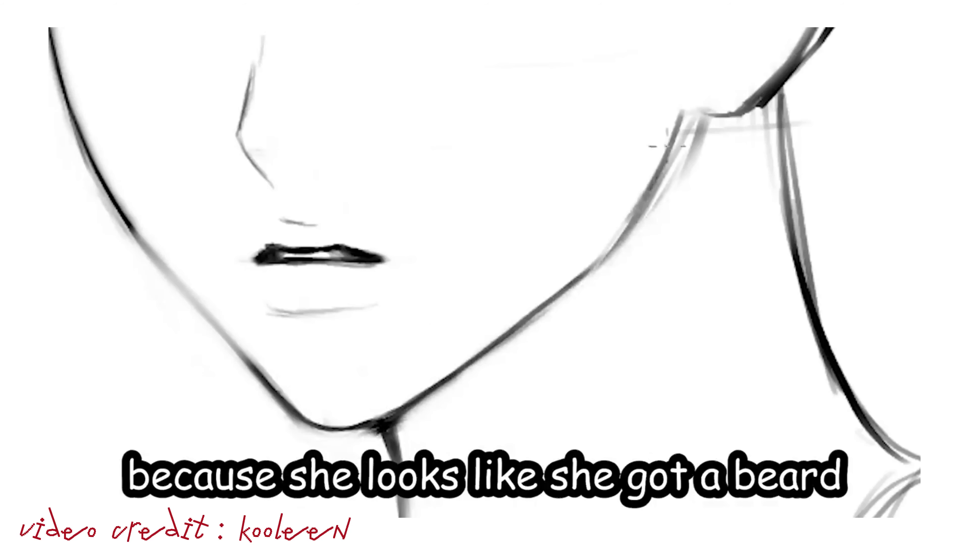
left_click_drag(667, 146, 656, 223)
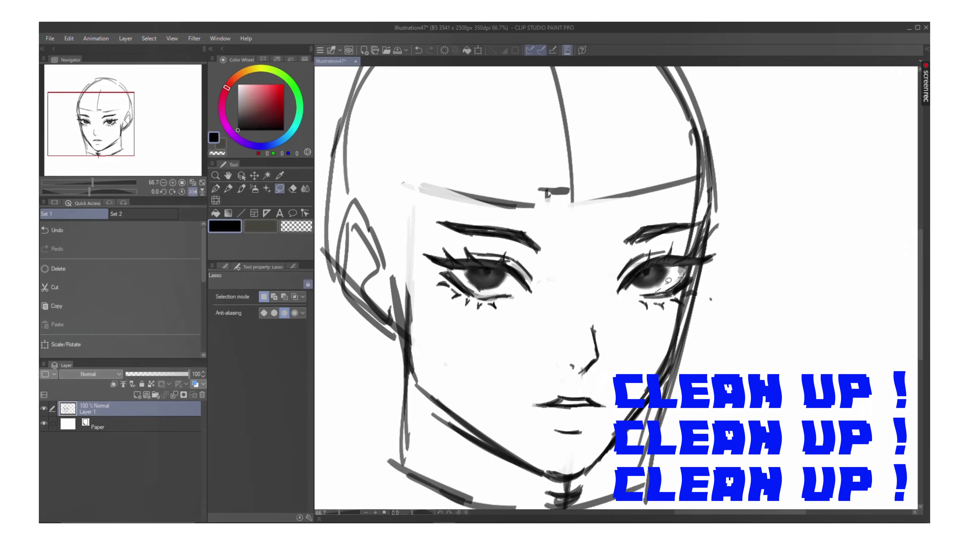
left_click_drag(674, 196, 649, 213)
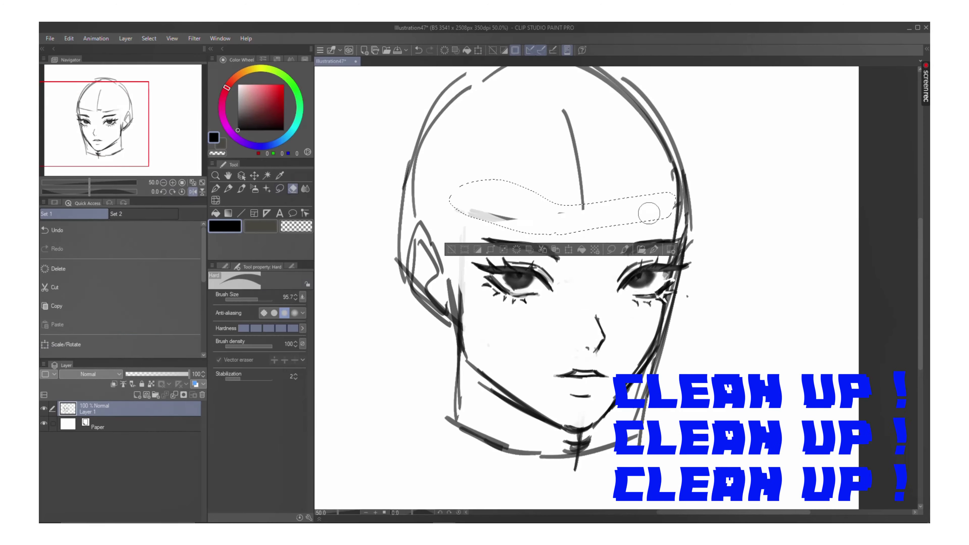
key("Delete")
key("ctrl+d")
left_click_drag(463, 320, 505, 298)
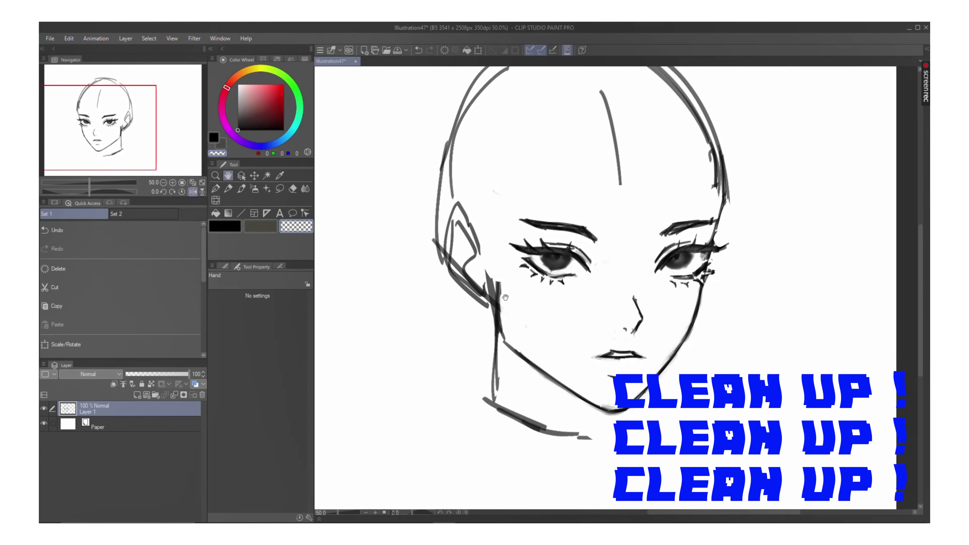
- Draw the hairline across the forehead and a big teardrop-shaped bang hanging in the middle between the eyes
key("b")
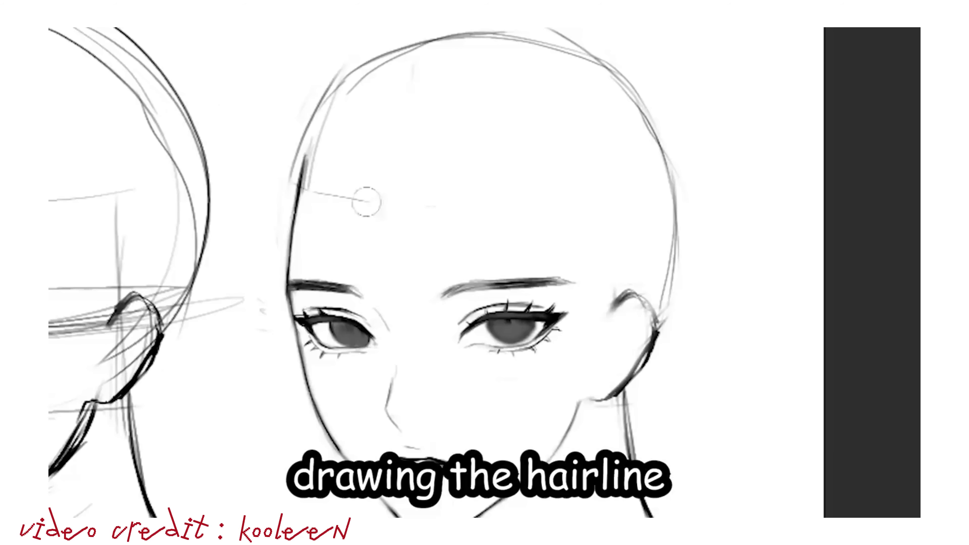
left_click_drag(424, 208, 559, 194)
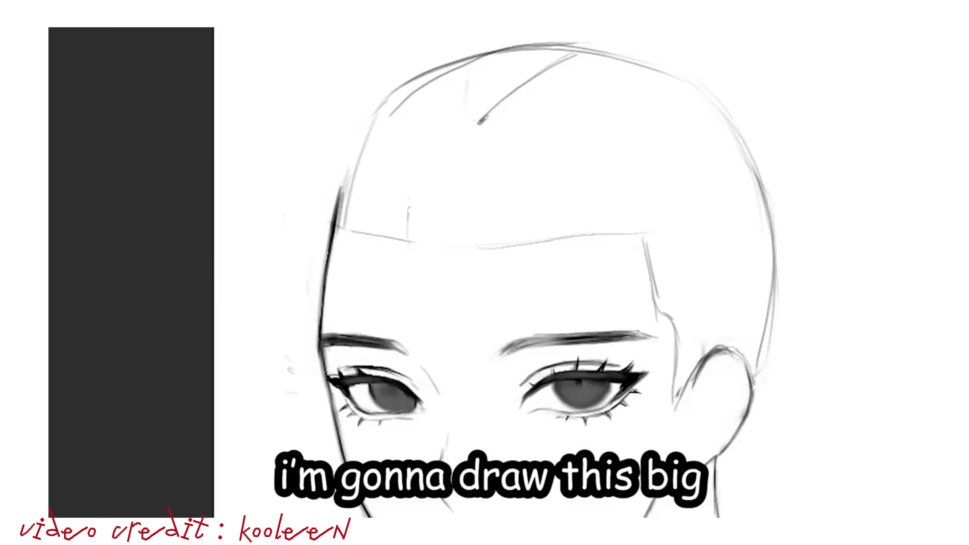
left_click_drag(406, 202, 493, 410)
left_click_drag(505, 281, 499, 367)
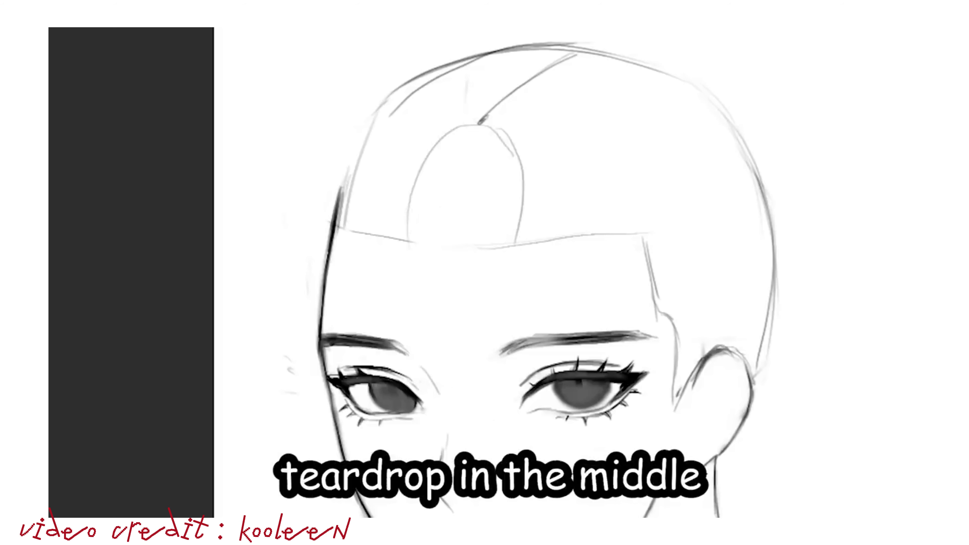
left_click_drag(452, 344, 502, 399)
left_click_drag(514, 245, 503, 328)
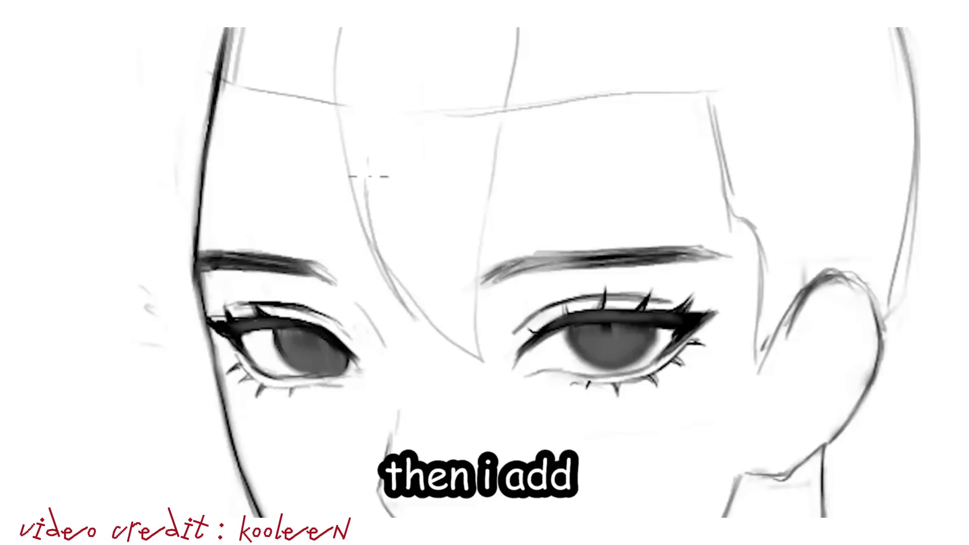
mouse_move(369, 177)
left_mouse_down()
mouse_move(428, 312)
mouse_move(480, 380)
left_mouse_up()
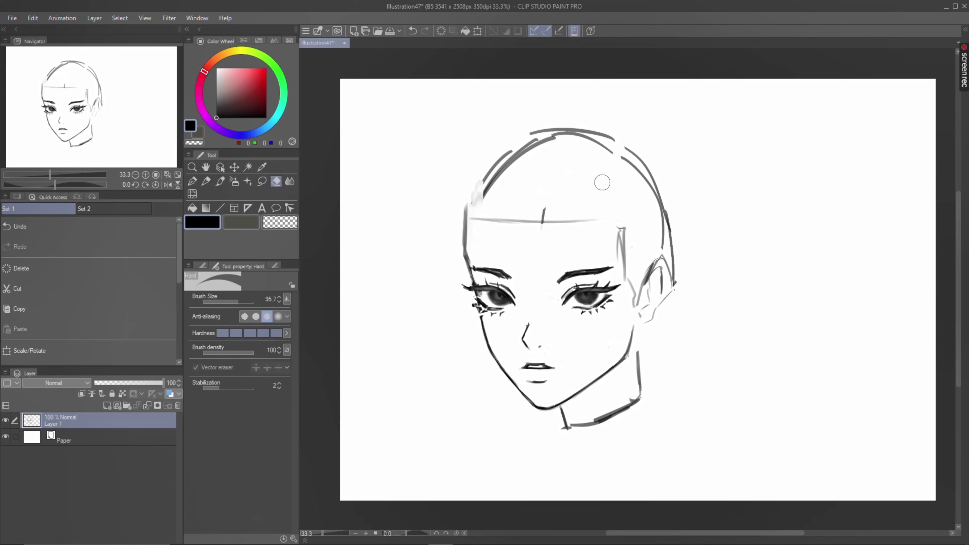
- Fade the face sketch layer to 31% opacity and add a new layer above it for the hair
key("c")
left_click_drag(555, 173, 545, 207)
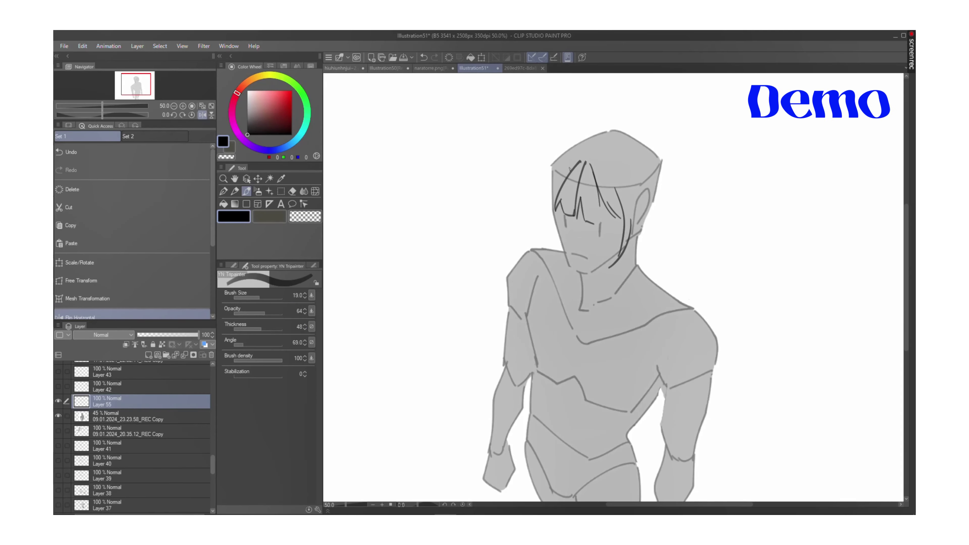
key("h")
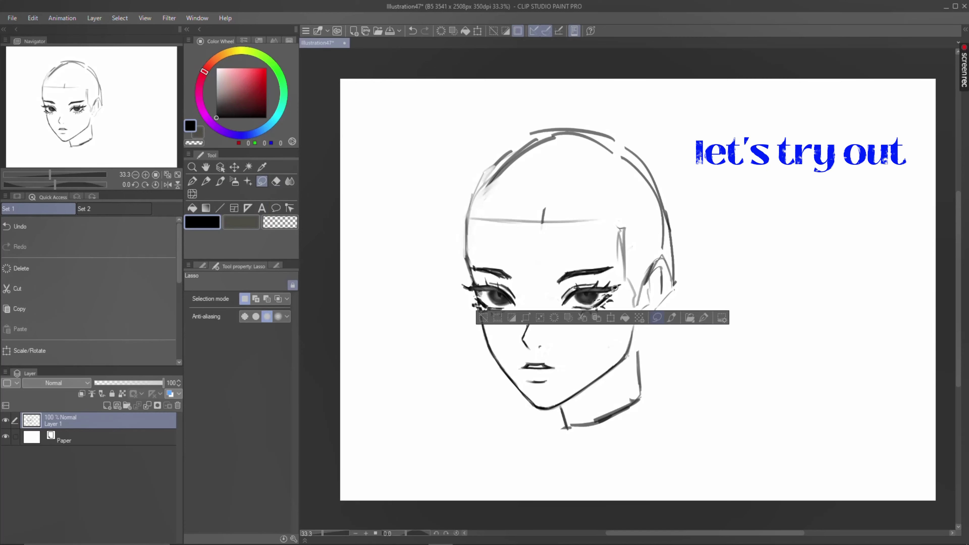
key("ctrl+t")
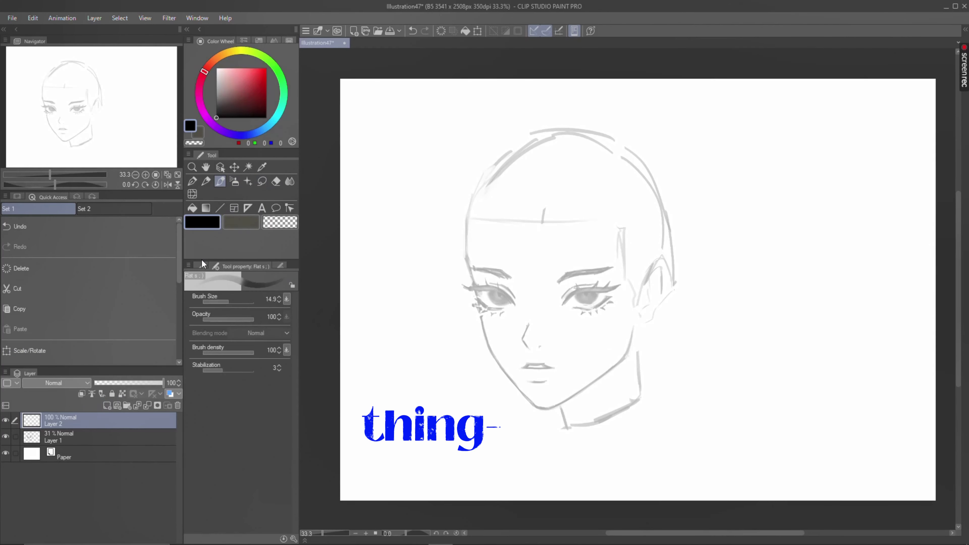
- Sketch the teardrop bang's inner strands and long side hair on the new layer with the YN Tripainter brush at size 25
left_click(202, 262)
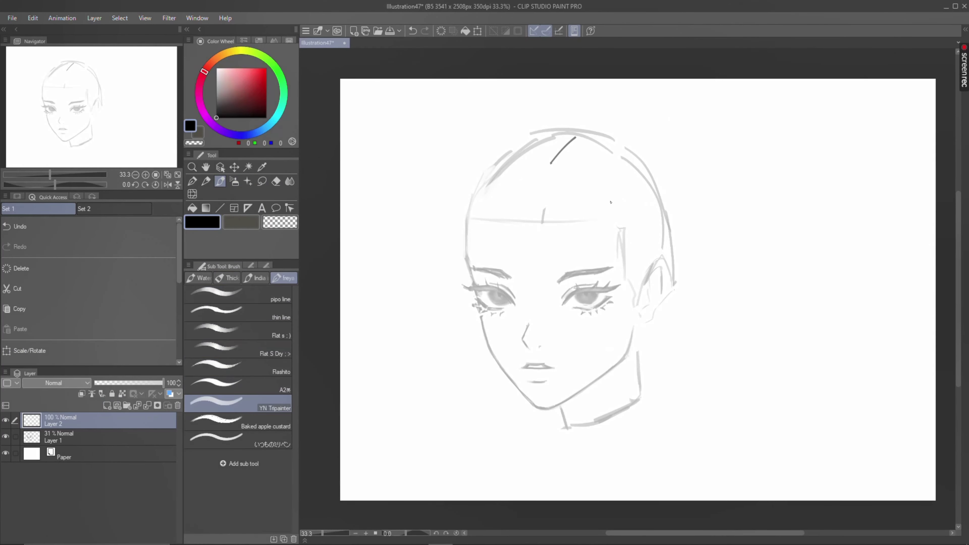
left_click(267, 265)
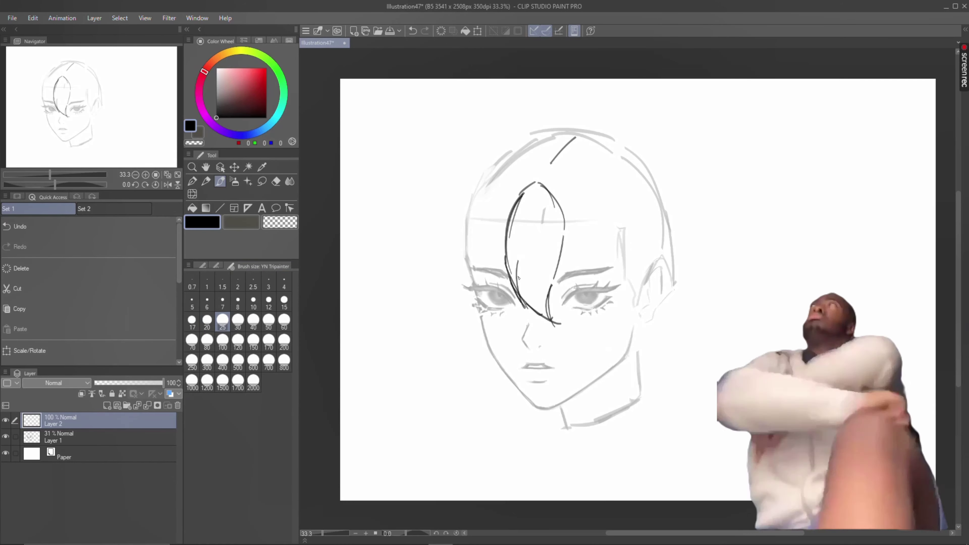
left_click_drag(545, 277, 519, 317)
key("ctrl+z")
left_click_drag(518, 261, 524, 304)
left_click_drag(565, 236, 561, 295)
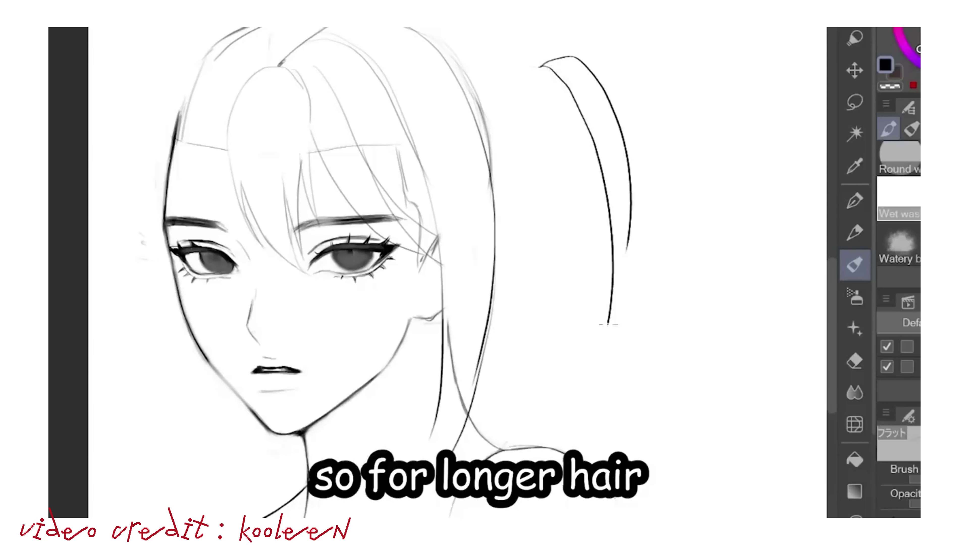
left_click_drag(608, 325, 604, 342)
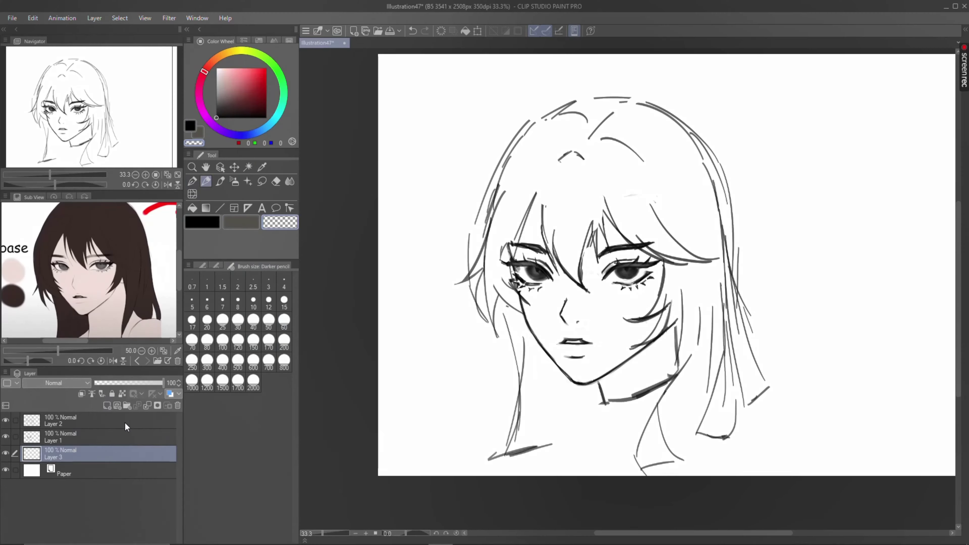
- Lay flat base colours under the line art, pale pink for the skin and dark brown for the hair on separate layers
mouse_move(493, 300)
left_mouse_down()
mouse_move(542, 435)
mouse_move(530, 290)
mouse_move(630, 107)
left_mouse_up()
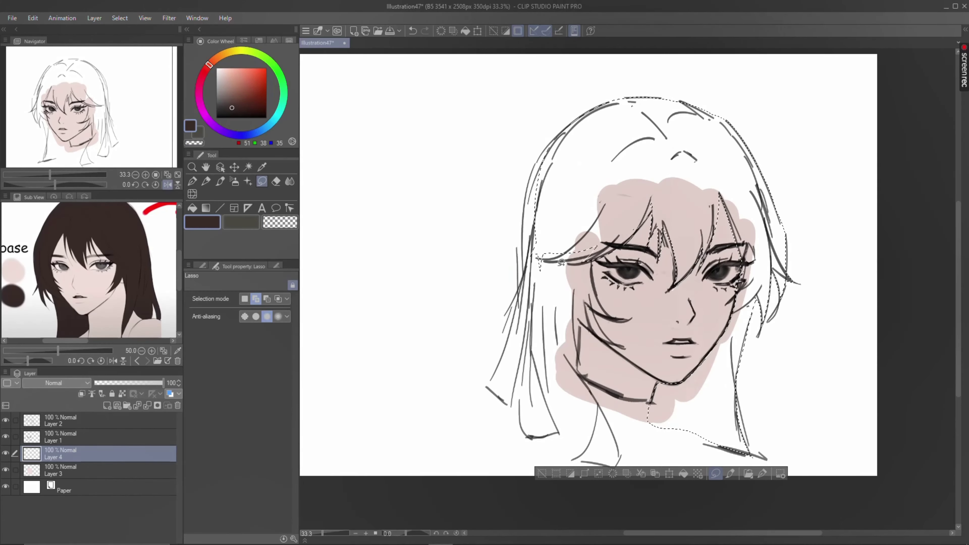
key("p")
mouse_move(573, 190)
left_mouse_down()
mouse_move(624, 486)
mouse_move(588, 223)
left_mouse_up()
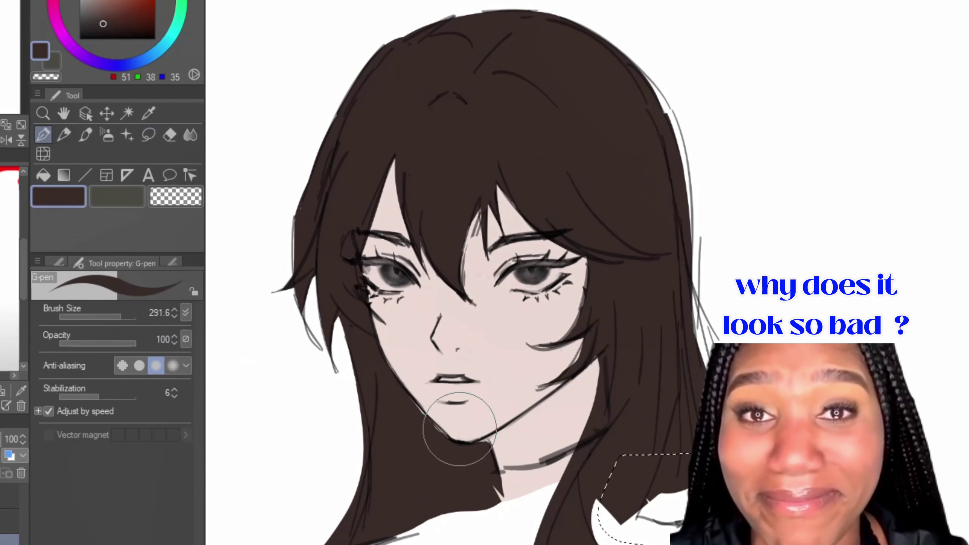
key("ctrl+d")
key("l")
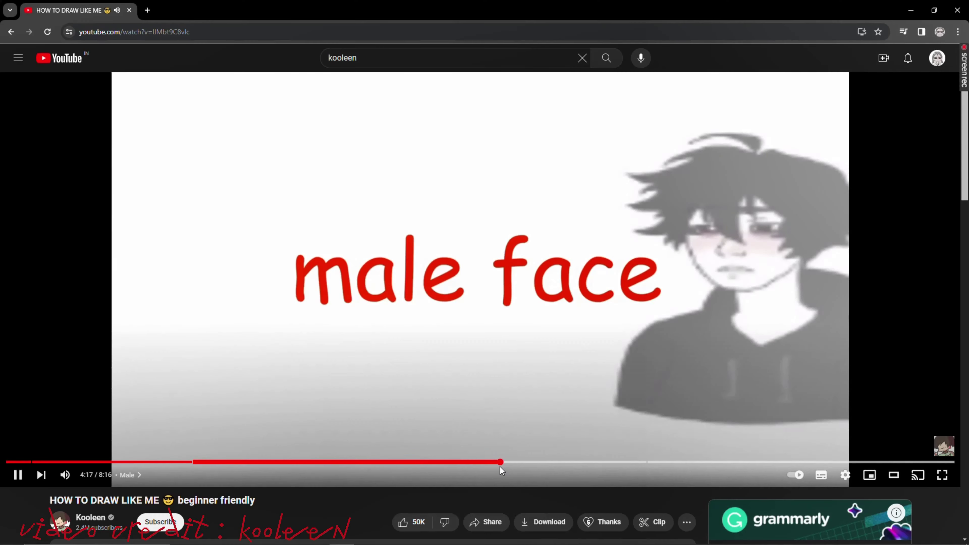
- Switch to the YouTube tutorial and skip ahead past the male face section
mouse_move(501, 462)
left_mouse_down()
mouse_move(568, 472)
mouse_move(648, 462)
left_mouse_up()
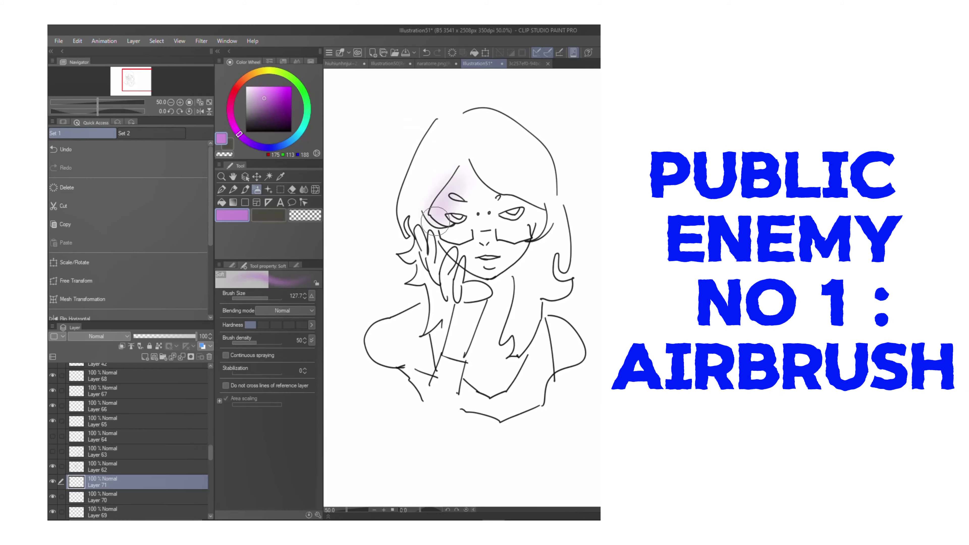
- Spray purple over the demo sketch's face with the Soft airbrush, and spray the top of the hair in a second colour
mouse_move(443, 195)
left_mouse_down()
mouse_move(488, 180)
mouse_move(458, 229)
mouse_move(480, 254)
left_mouse_up()
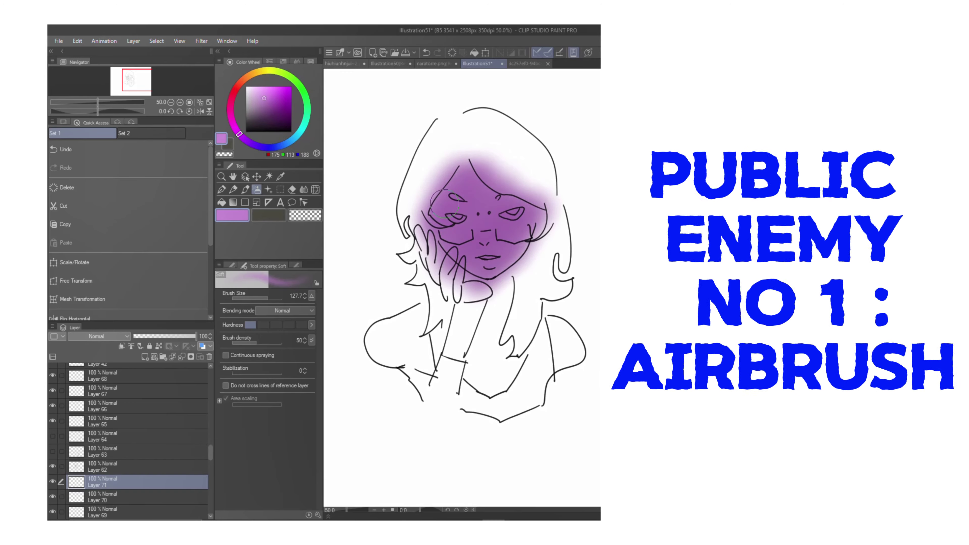
left_click(234, 125)
left_click(259, 92)
mouse_move(446, 126)
left_mouse_down()
mouse_move(434, 187)
mouse_move(483, 142)
mouse_move(515, 153)
left_mouse_up()
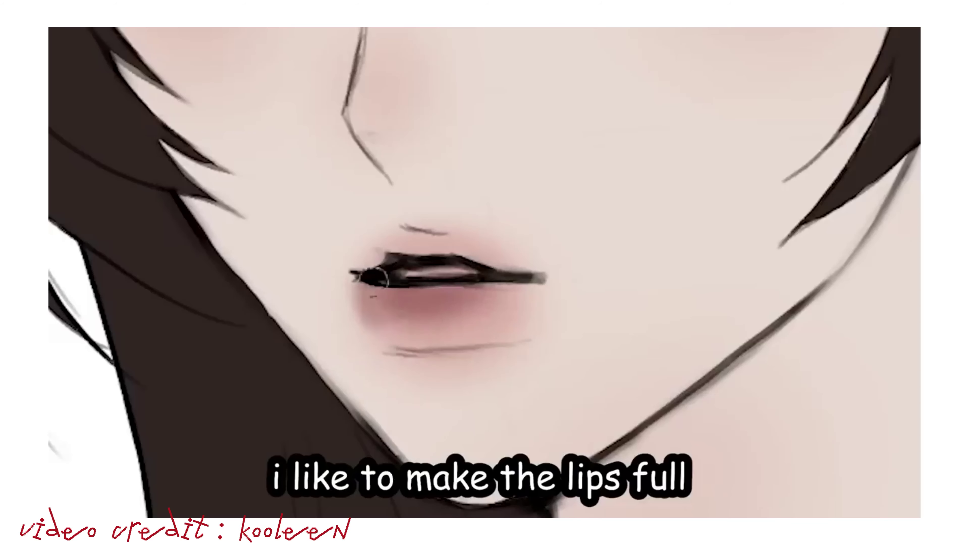
- Airbrush full lips, softening their edges with sampled skin tone and deepening them with the reddish lip colour from the reference image
left_click_drag(382, 317, 496, 325)
left_click_drag(382, 237, 477, 245)
left_click(631, 209, "alt")
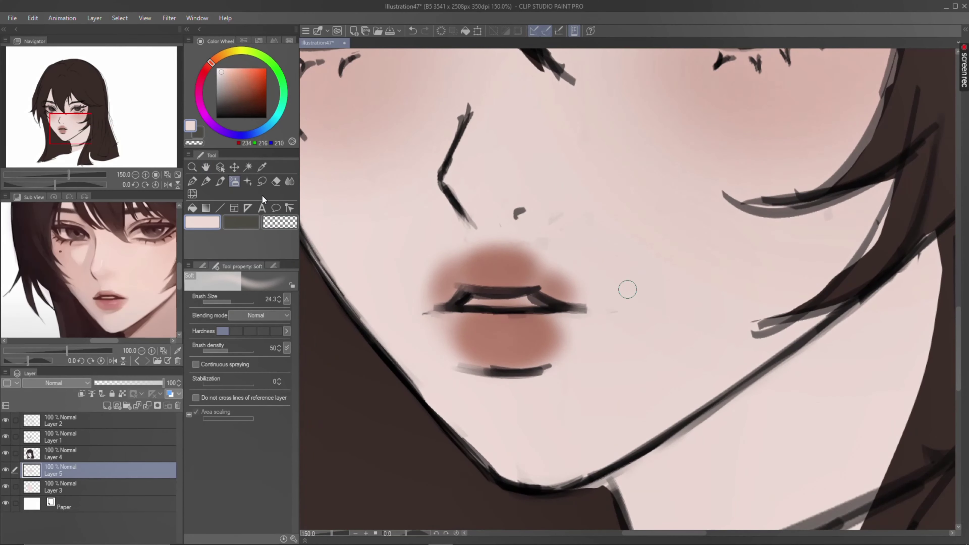
left_click(504, 268, "alt")
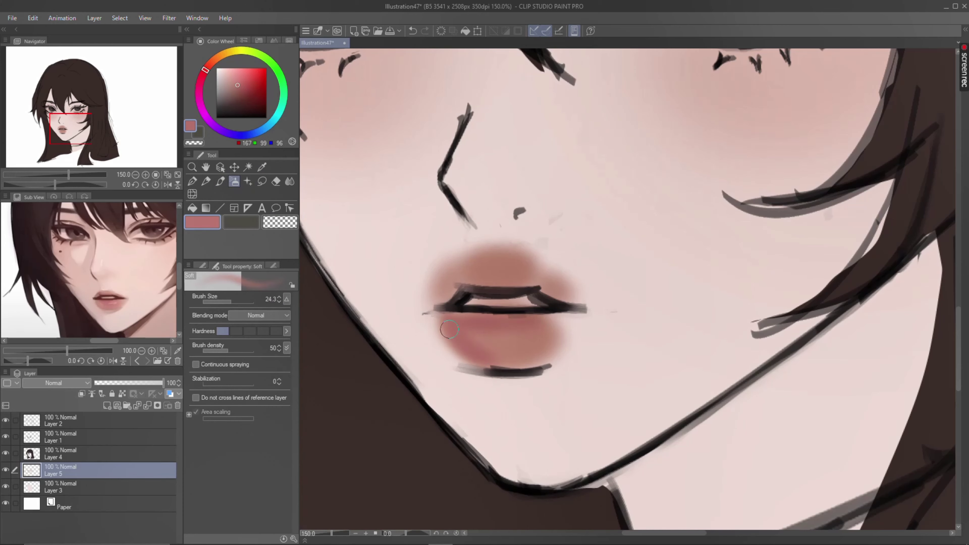
left_click(512, 233, "alt")
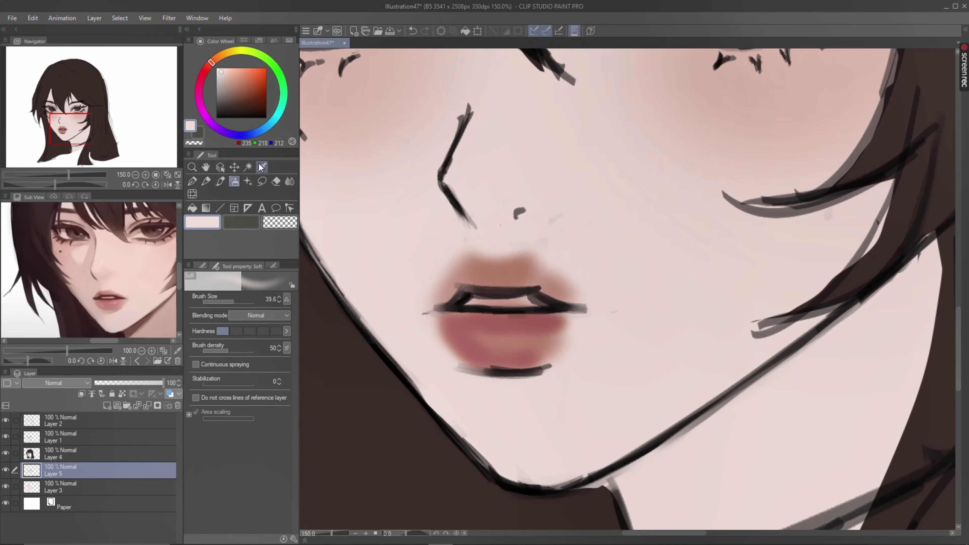
left_click(108, 303)
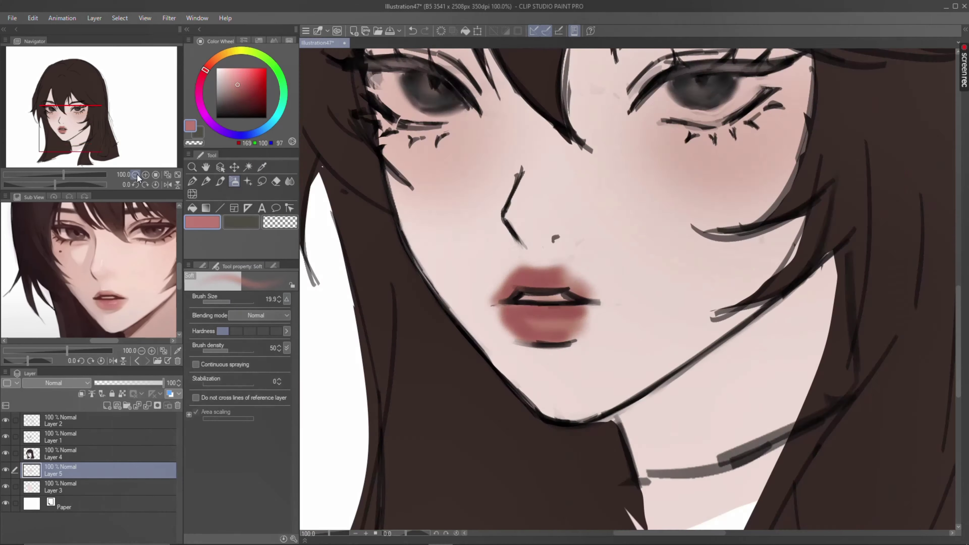